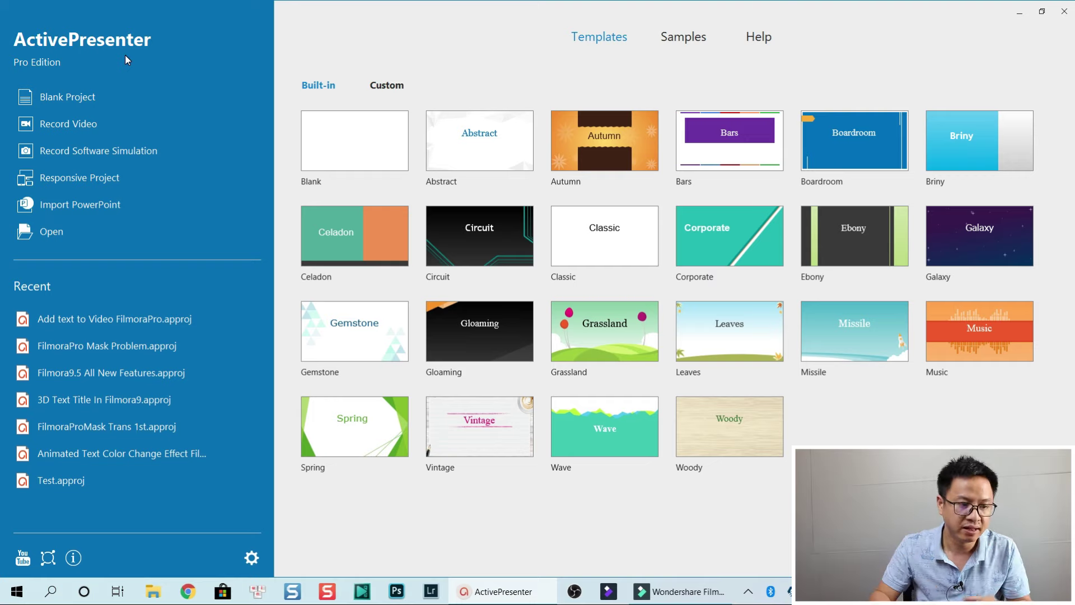
# Create a blank project and delete the title and subtitle placeholders from slide 1.
pyautogui.click(59, 95)
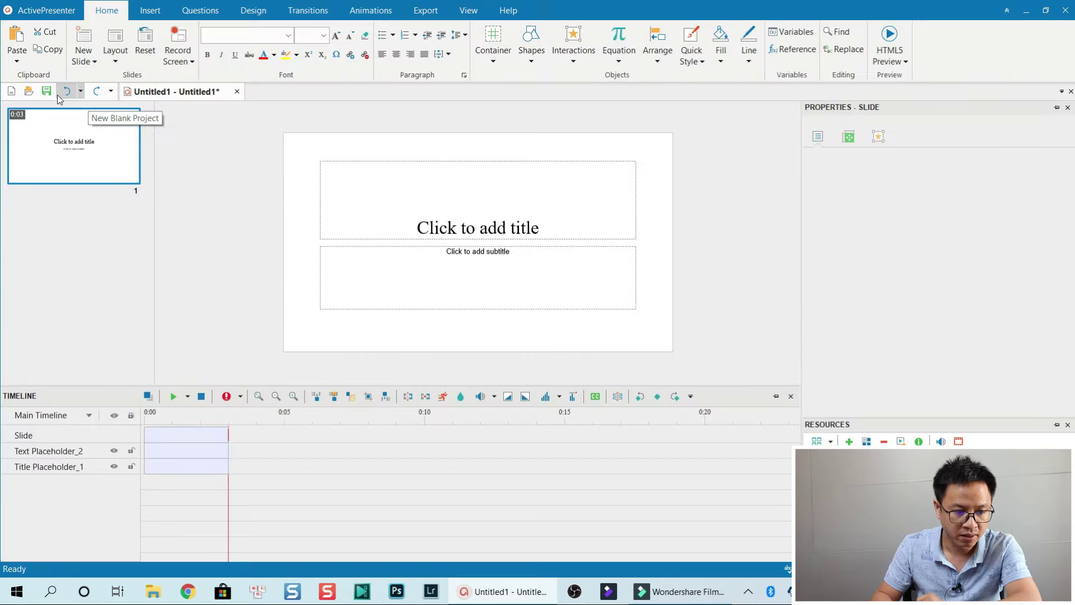
pyautogui.click(193, 450)
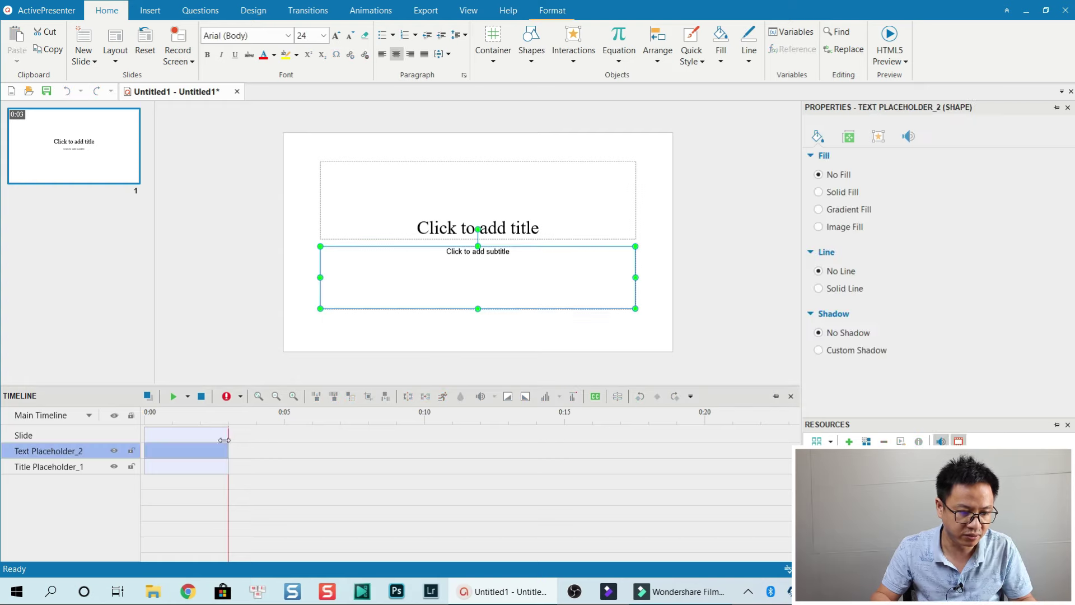
pyautogui.keyDown('ctrl'); pyautogui.click(187, 467); pyautogui.keyUp('ctrl')
pyautogui.rightClick(191, 457)
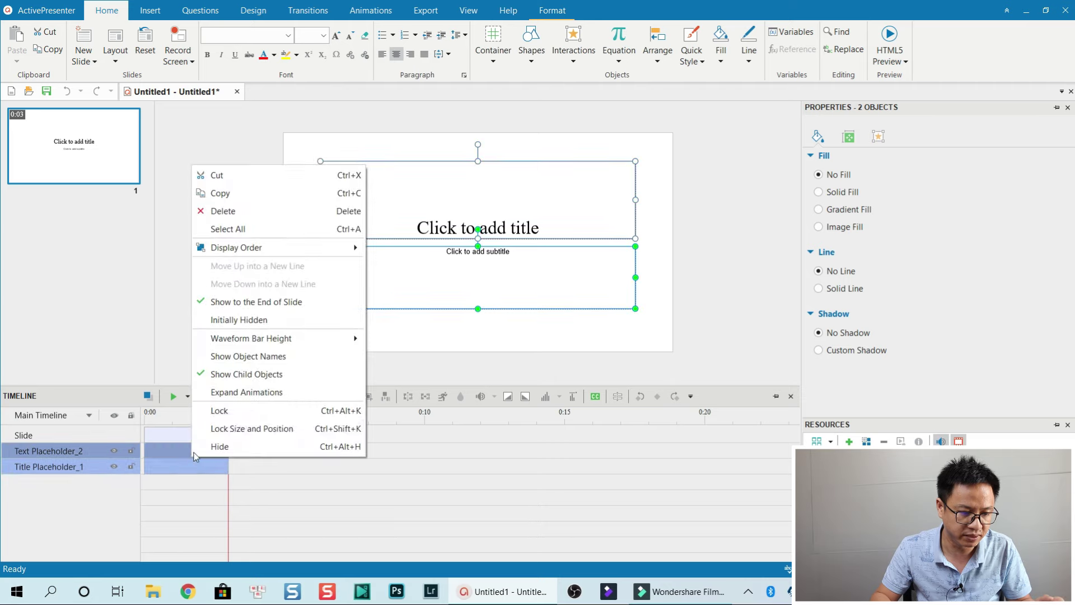
pyautogui.click(254, 211)
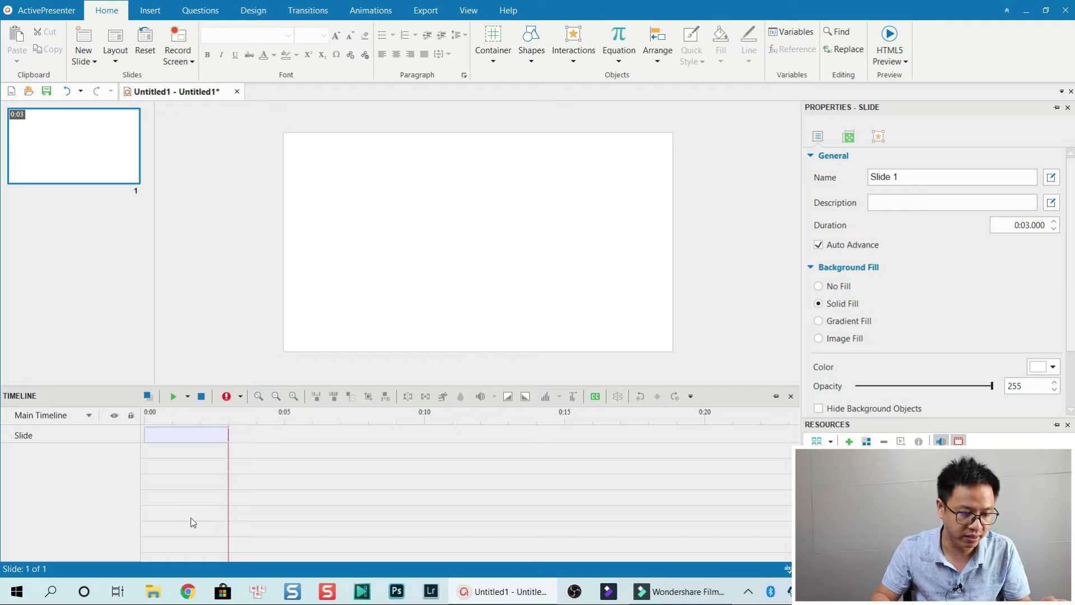
# Browse to Data (E:) > Example Footage > Videos and drag Man Texting On The Street.mp4 onto the slide.
pyautogui.click(153, 594)
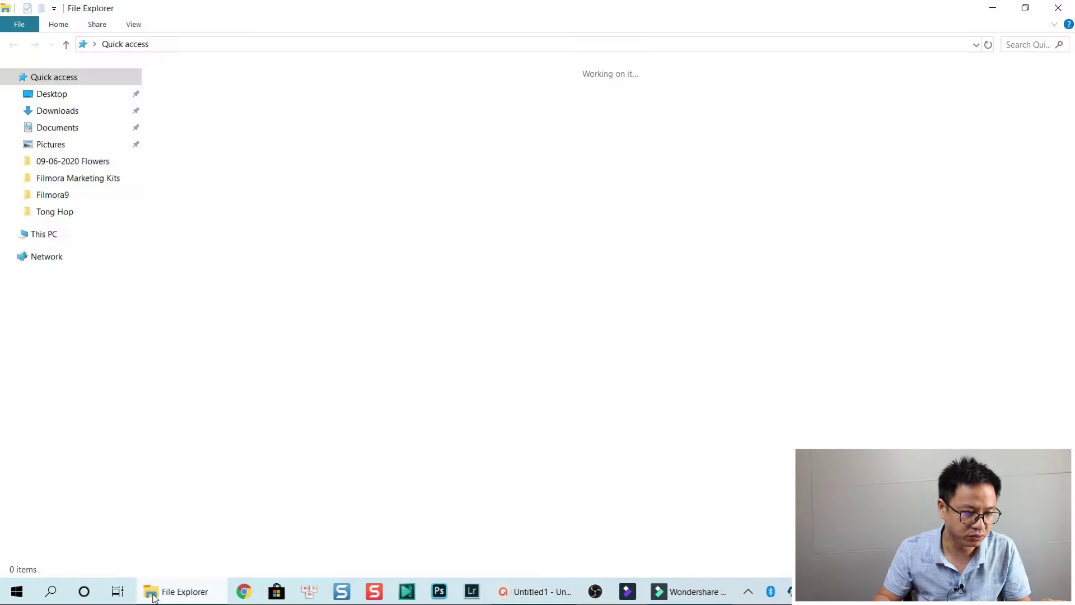
pyautogui.click(56, 401)
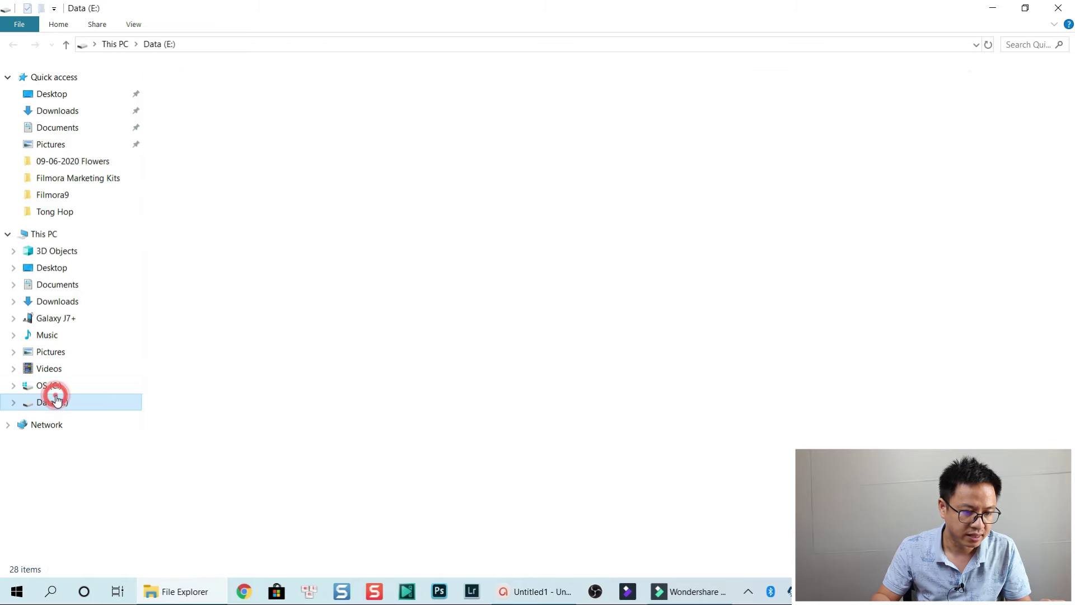
pyautogui.doubleClick(352, 204)
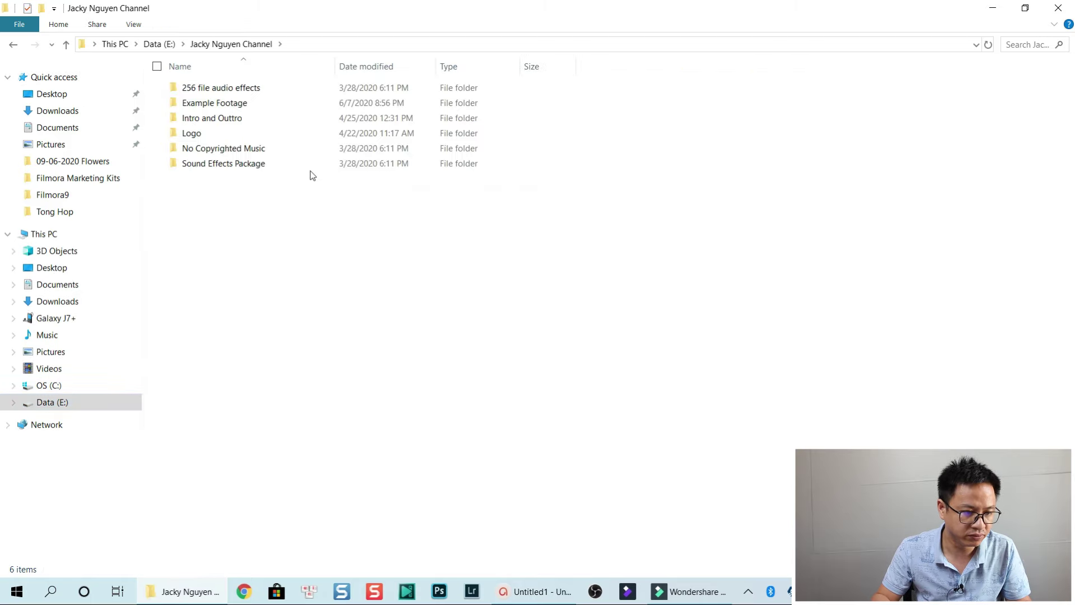
pyautogui.click(220, 106)
pyautogui.doubleClick(219, 107)
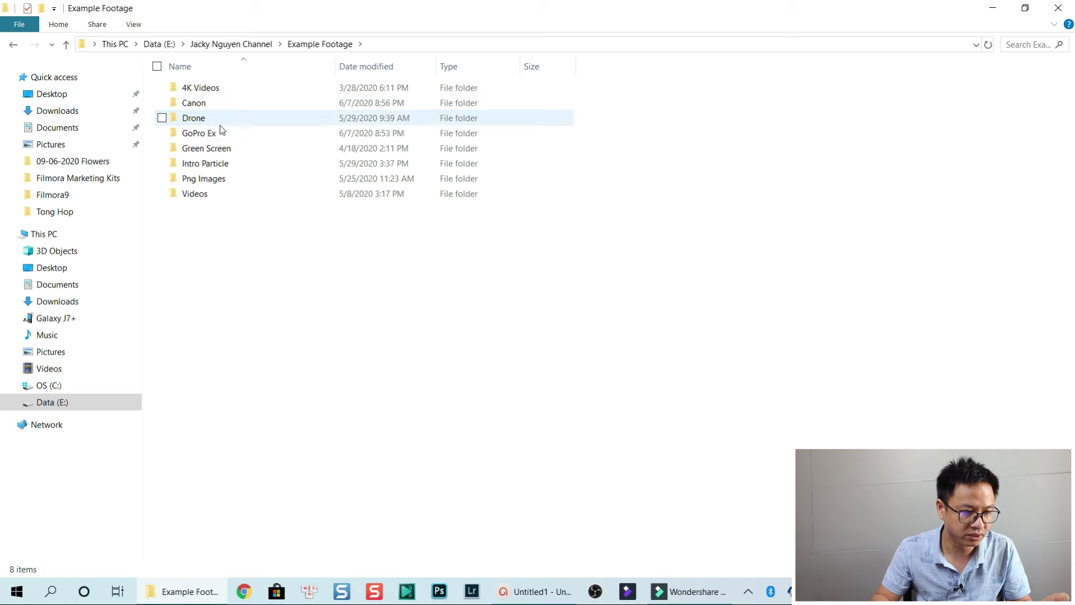
pyautogui.doubleClick(193, 194)
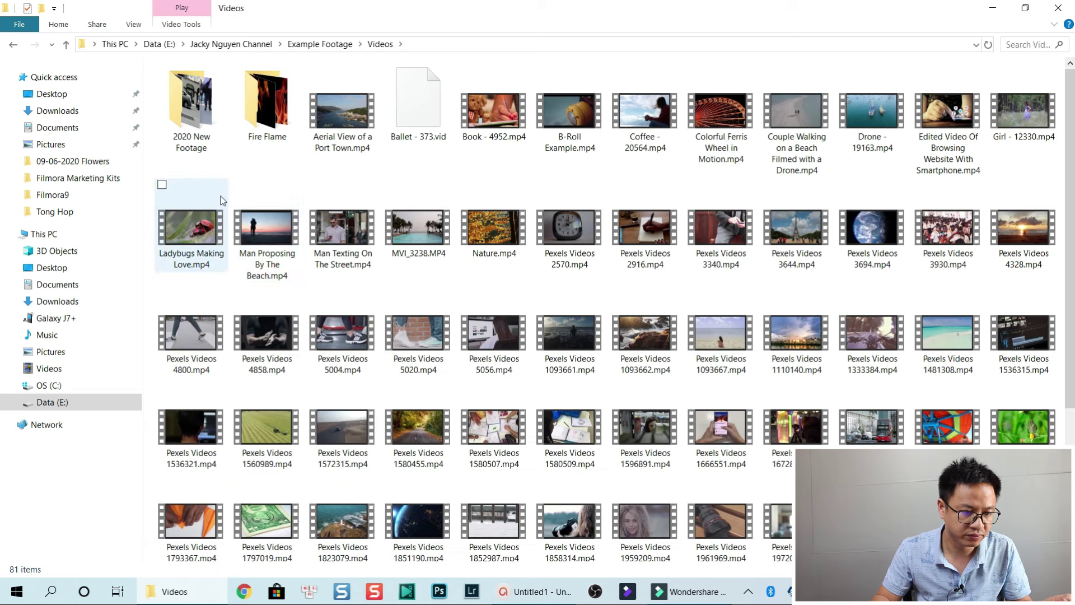
pyautogui.click(345, 239)
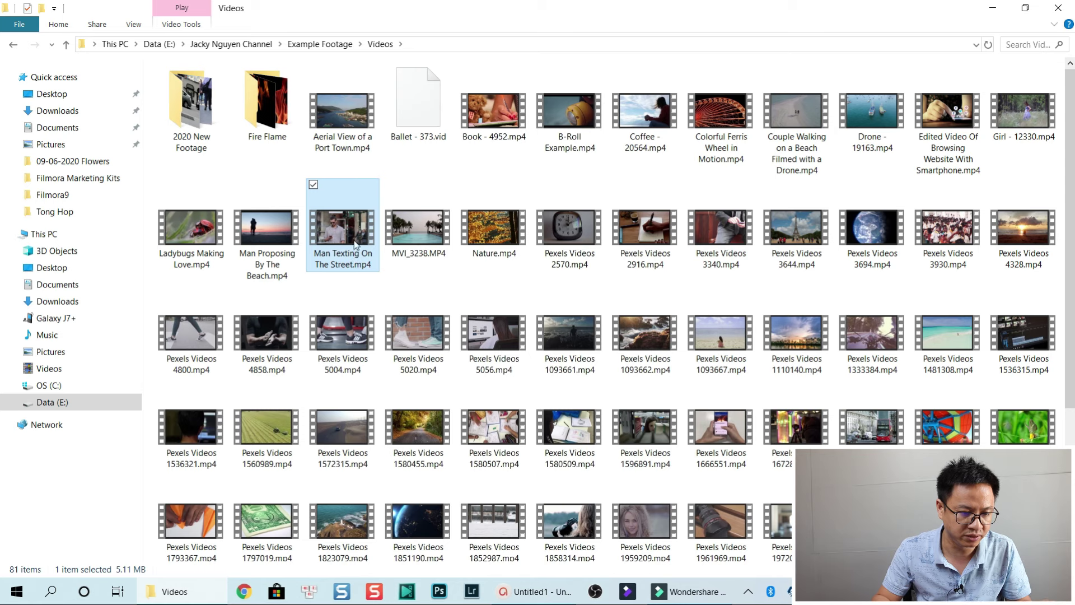
pyautogui.moveTo(347, 234); pyautogui.dragTo(499, 250)
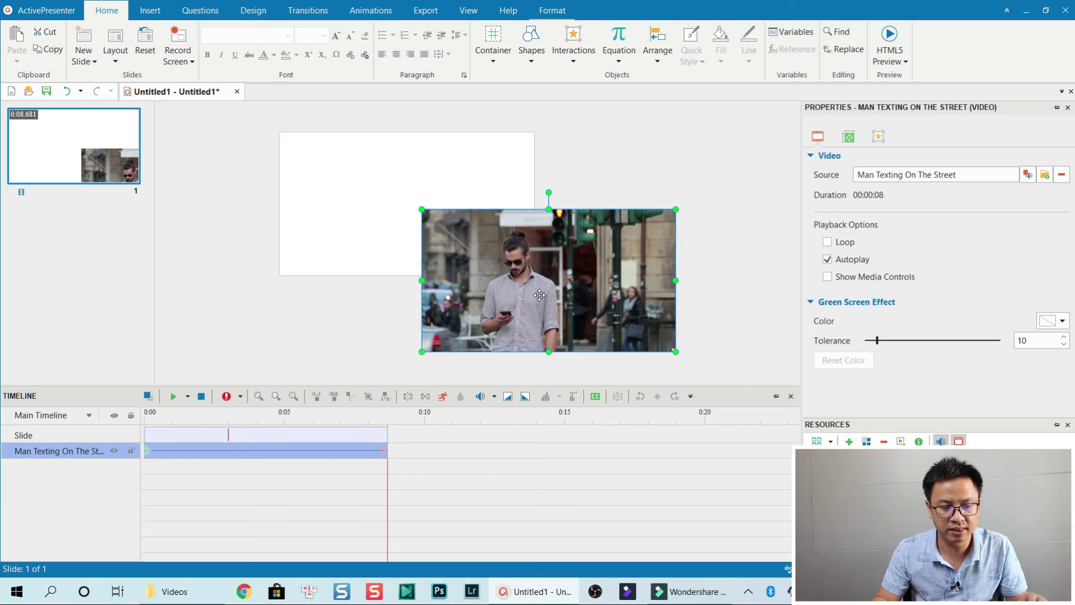
# Drop the street video onto the slide and nudge it toward the top-left corner.
pyautogui.moveTo(535, 294); pyautogui.dragTo(481, 275)
pyautogui.moveTo(432, 247)
pyautogui.mouseDown()
pyautogui.moveTo(418, 239)
pyautogui.moveTo(426, 241)
pyautogui.mouseUp()
pyautogui.scroll(1, 459, 260)
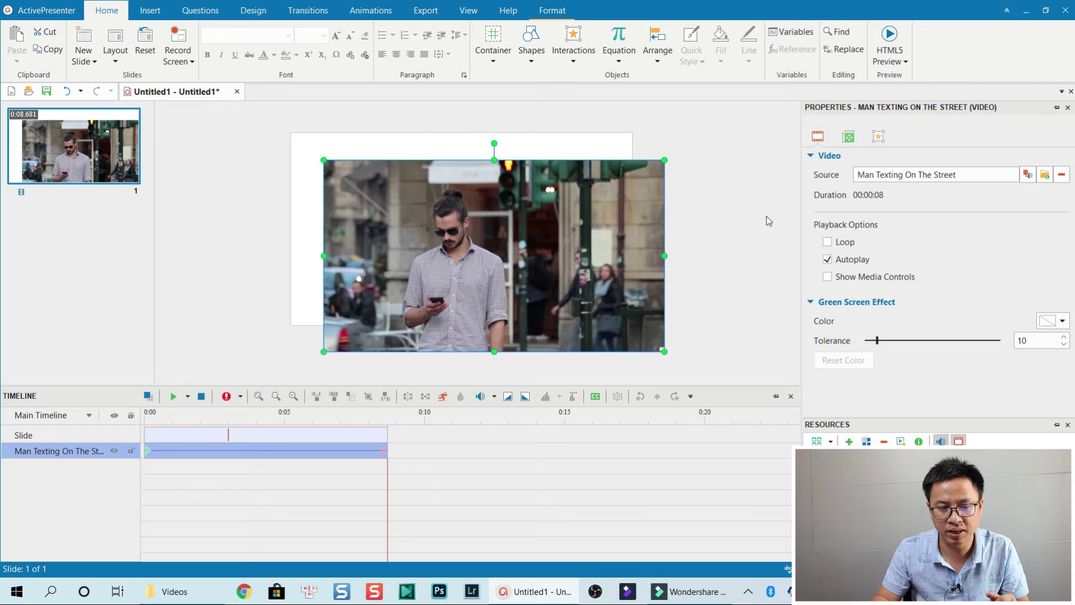
# Set the video's Left and Top position to 0 in Size & Properties.
pyautogui.click(849, 137)
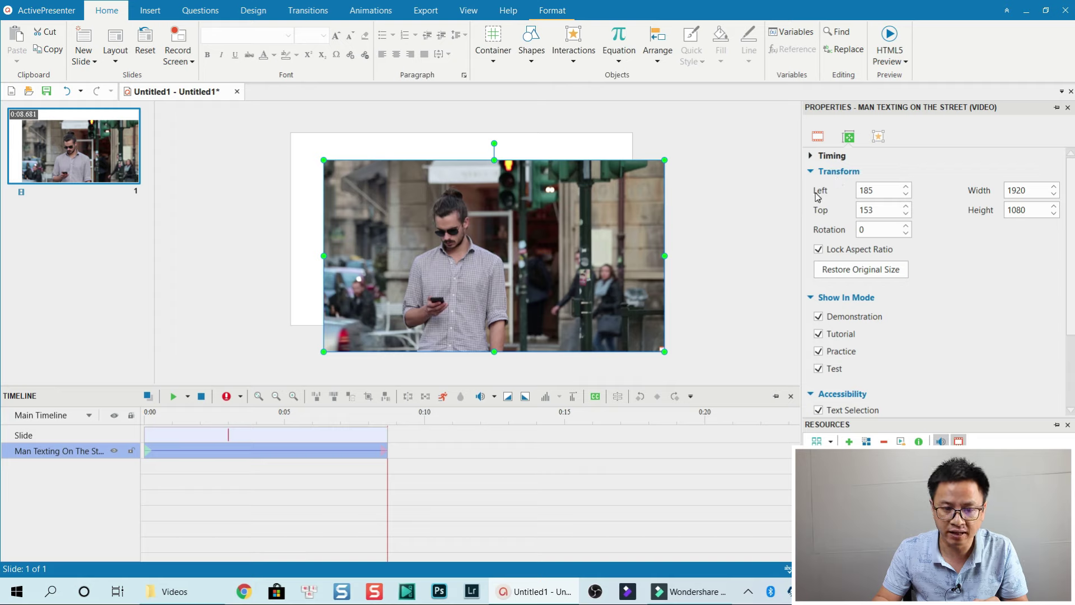
pyautogui.moveTo(873, 192); pyautogui.dragTo(853, 217)
pyautogui.write('00')
pyautogui.press('Return')
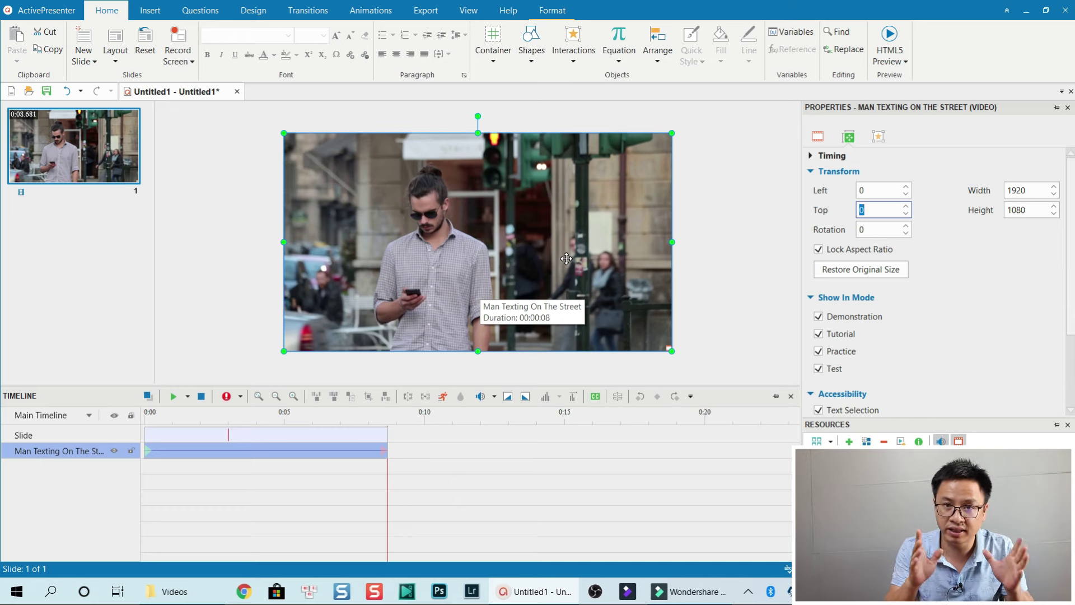
# Deselect the video and drag the timeline playhead to 0:02.580.
pyautogui.click(149, 499)
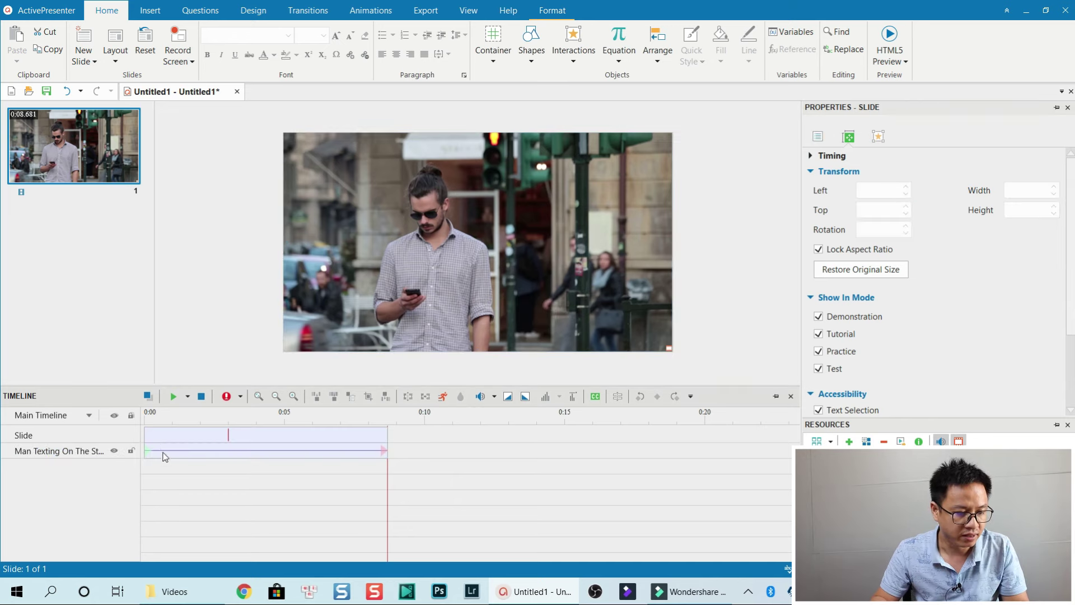
pyautogui.click(162, 418)
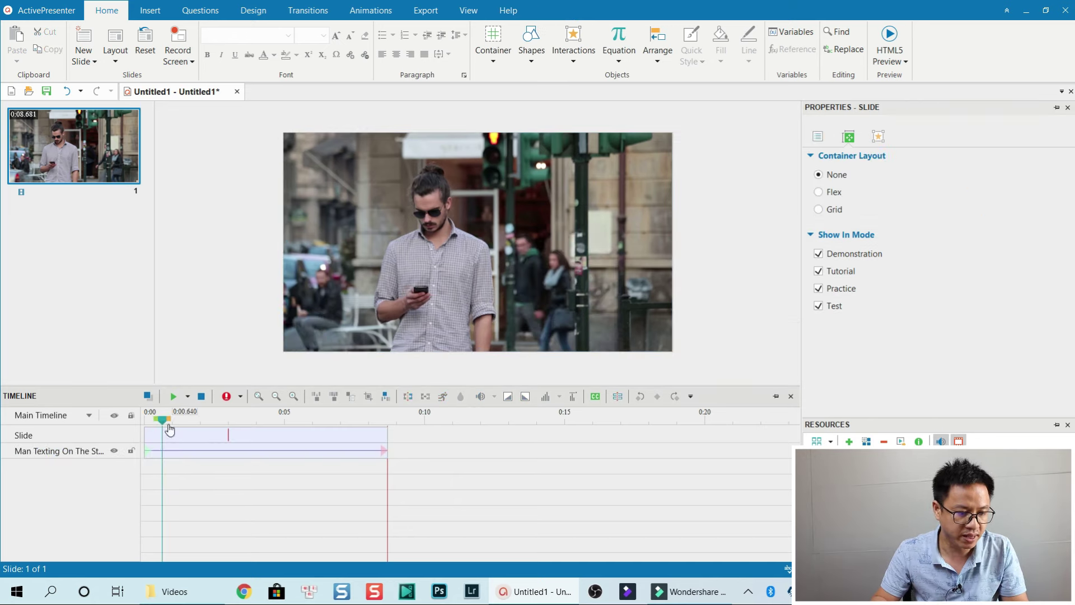
pyautogui.moveTo(165, 427); pyautogui.dragTo(220, 429)
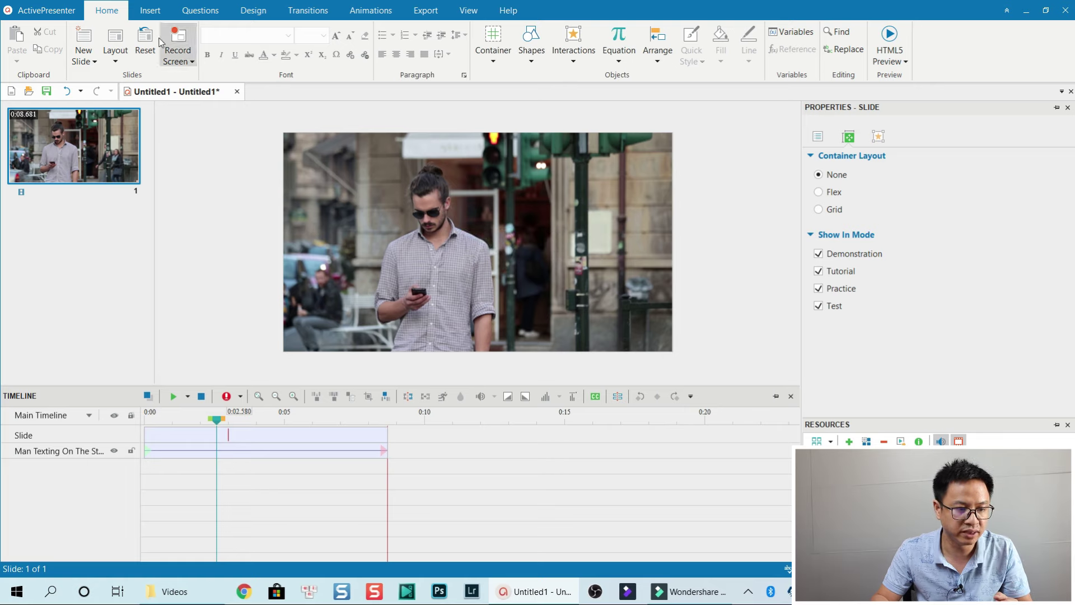
pyautogui.click(150, 13)
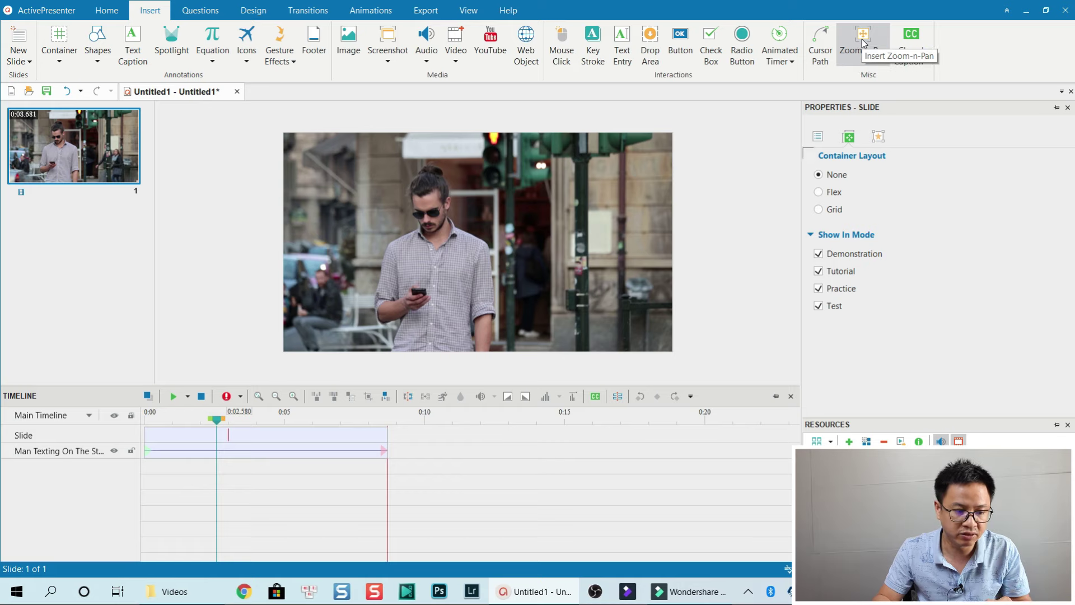
# Insert a Zoom-n-Pan at 0:02.580 that zooms the street video to 200%.
pyautogui.click(863, 42)
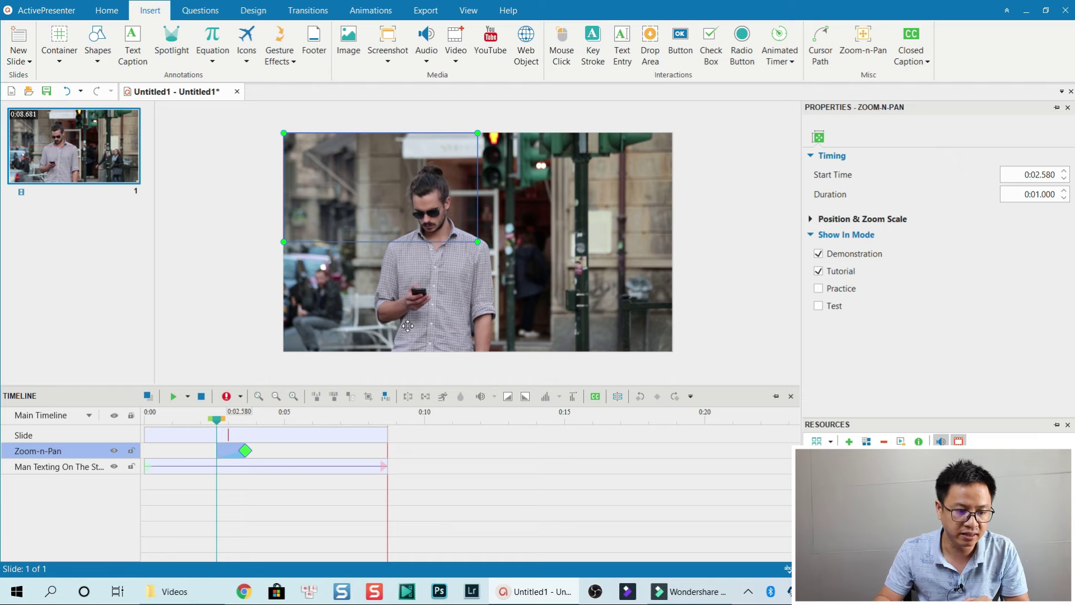
pyautogui.click(421, 243)
pyautogui.click(426, 242)
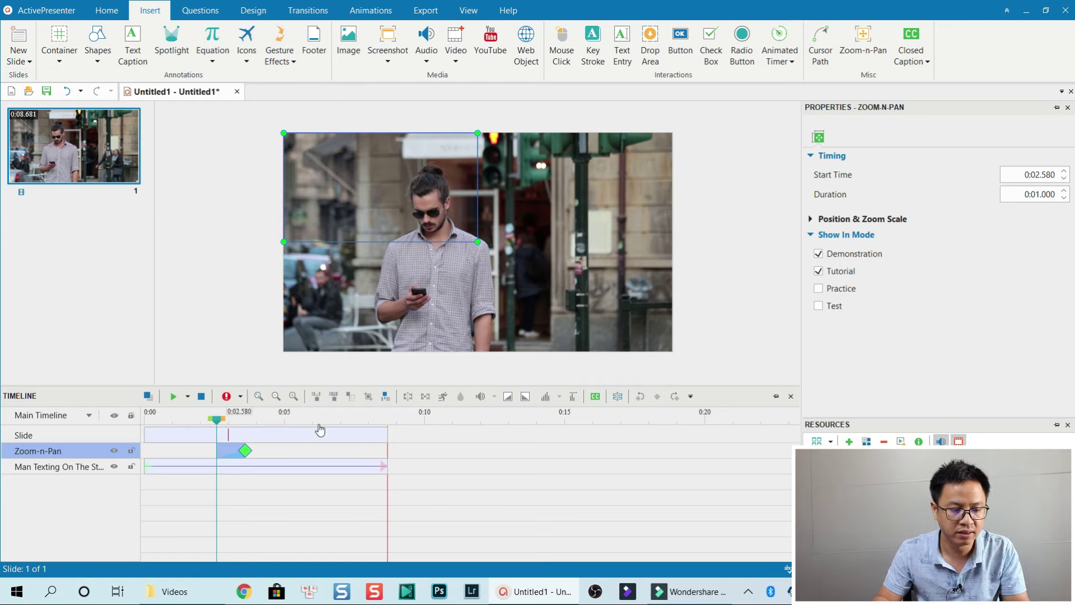
pyautogui.click(215, 419)
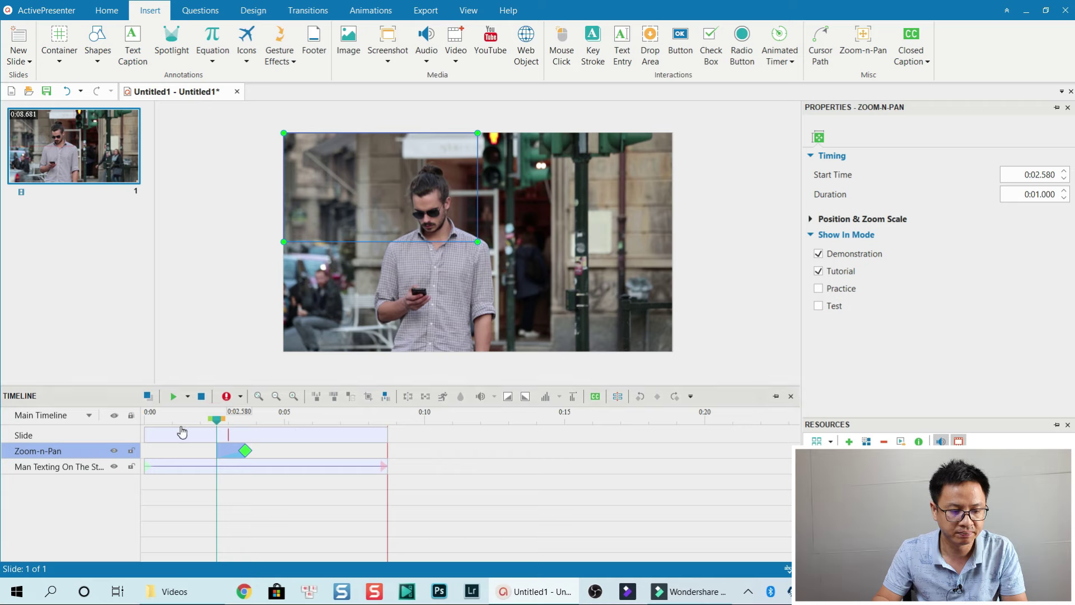
# Rewind the playhead to 0:01.500 and preview the zoom onto the man's face.
pyautogui.click(187, 425)
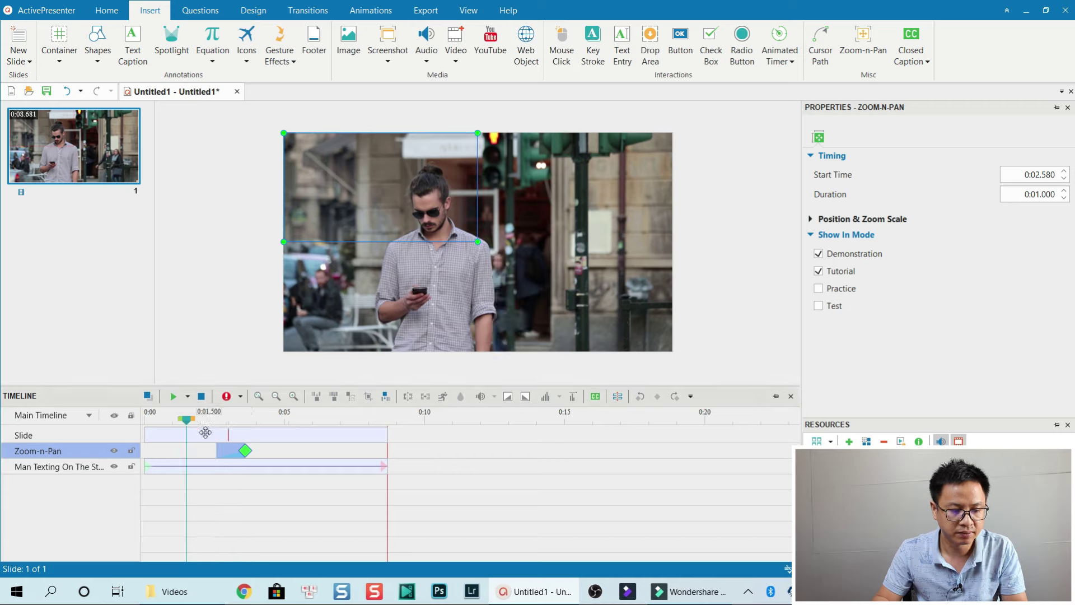
pyautogui.click(226, 483)
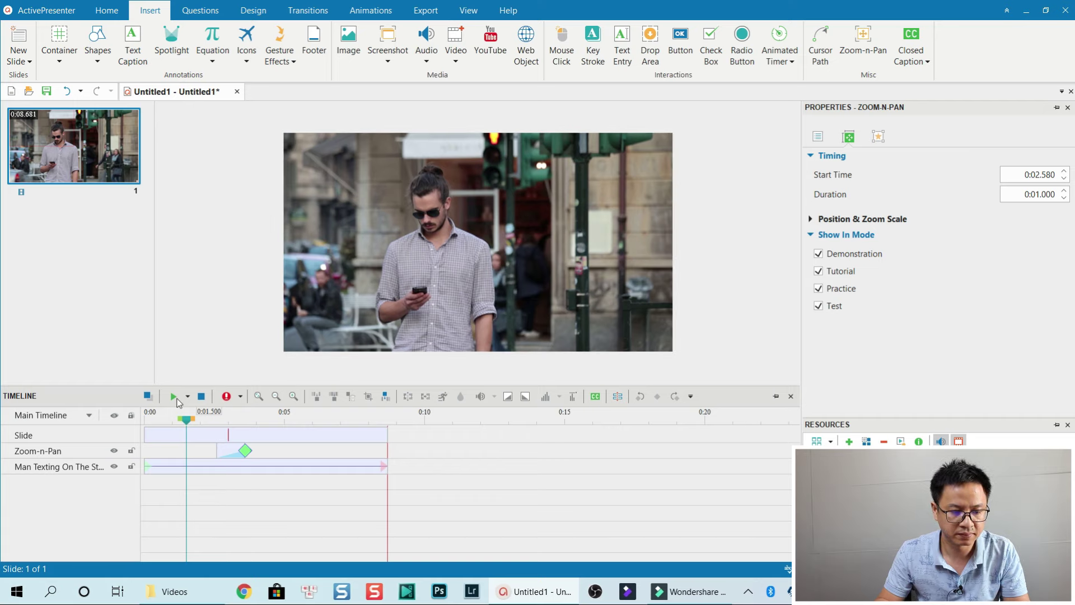
pyautogui.click(177, 400)
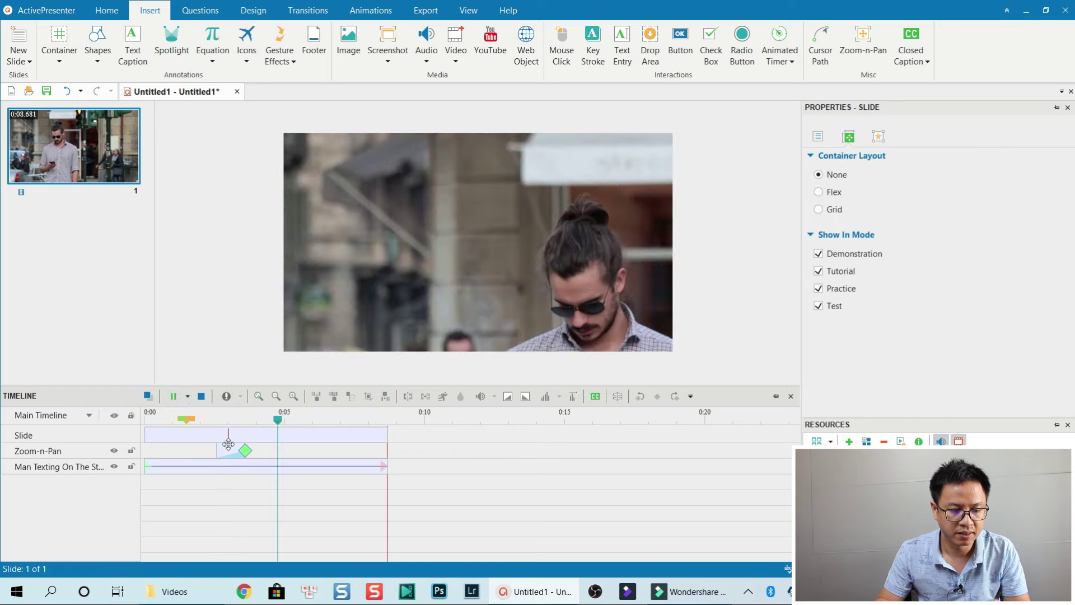
pyautogui.click(547, 297)
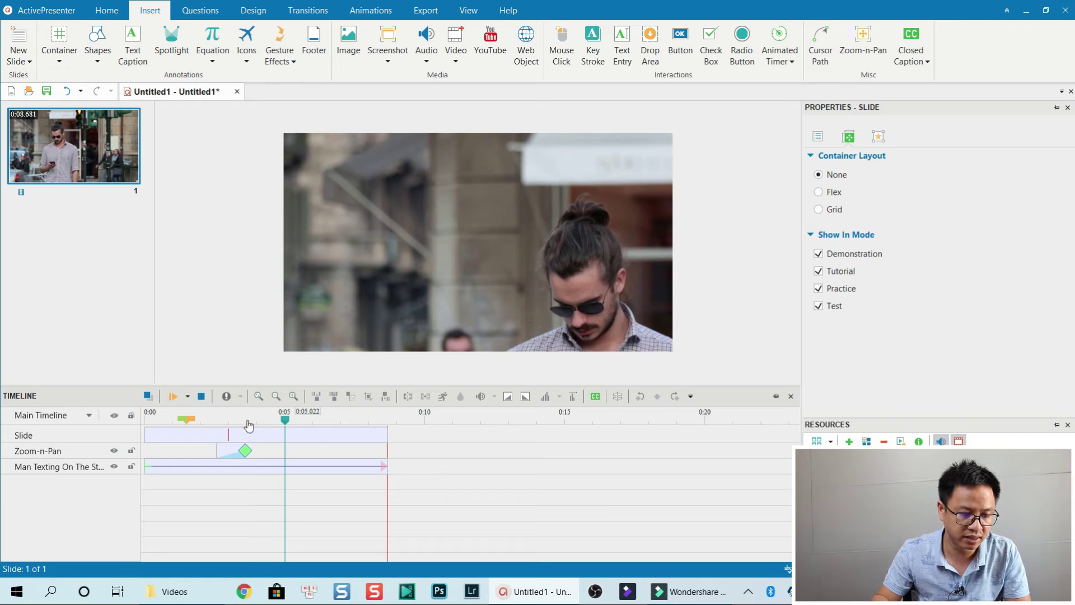
pyautogui.click(231, 450)
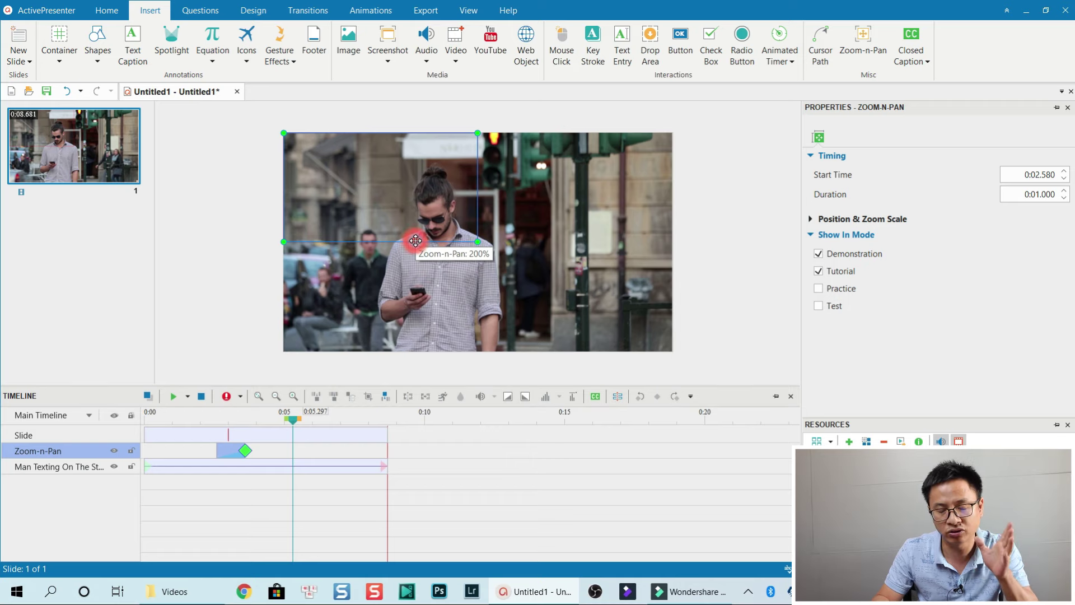
# Drag the zoom area right and down to frame the man's face and shoulders.
pyautogui.moveTo(415, 240); pyautogui.dragTo(464, 258)
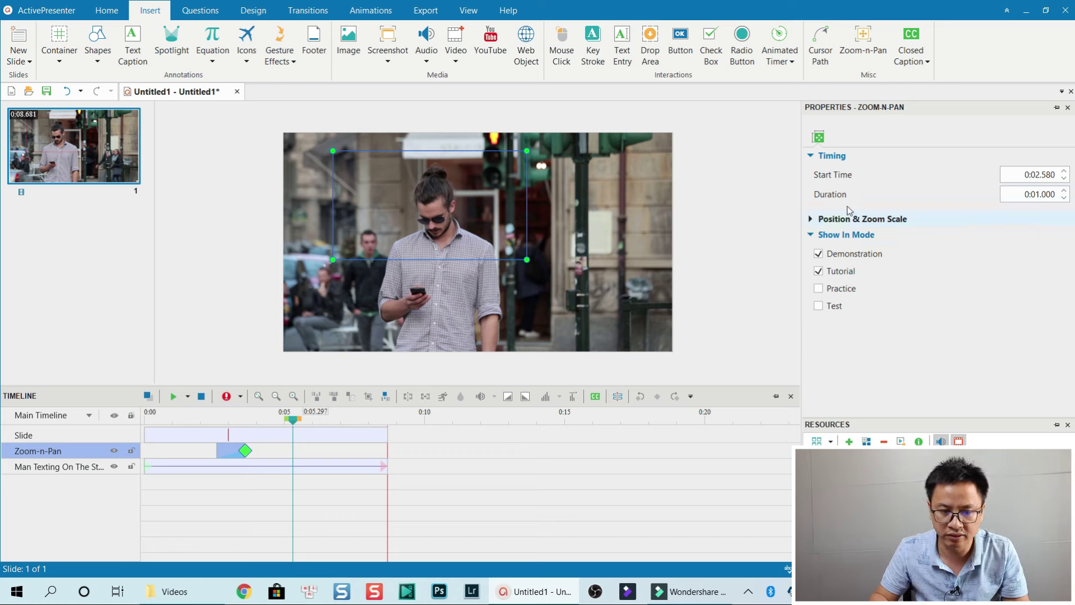
# Set the face zoom's Duration to 0:00.000.
pyautogui.click(1041, 195)
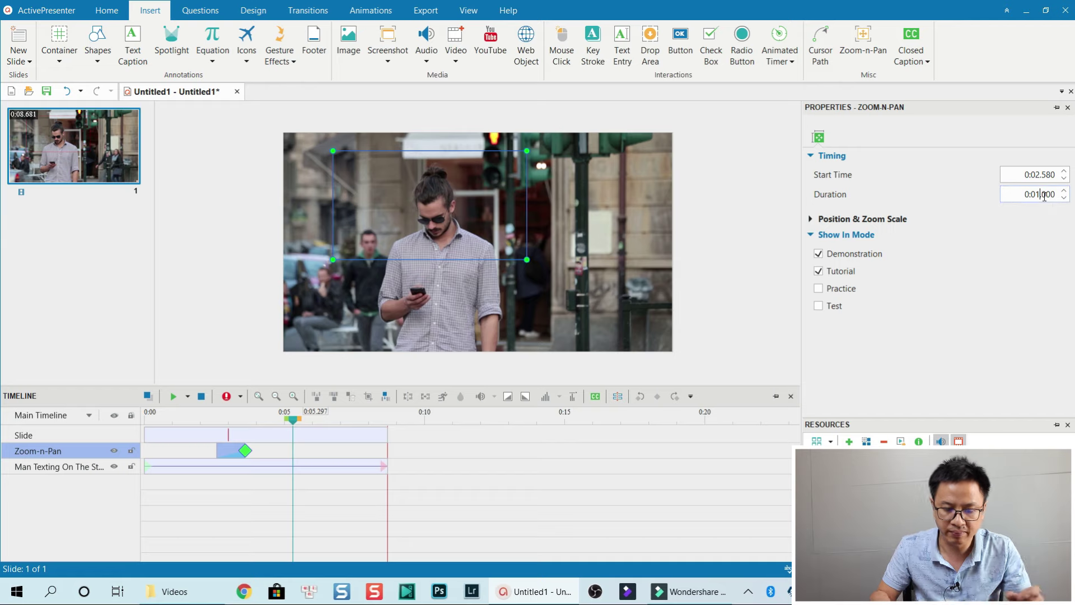
pyautogui.press('BackSpace')
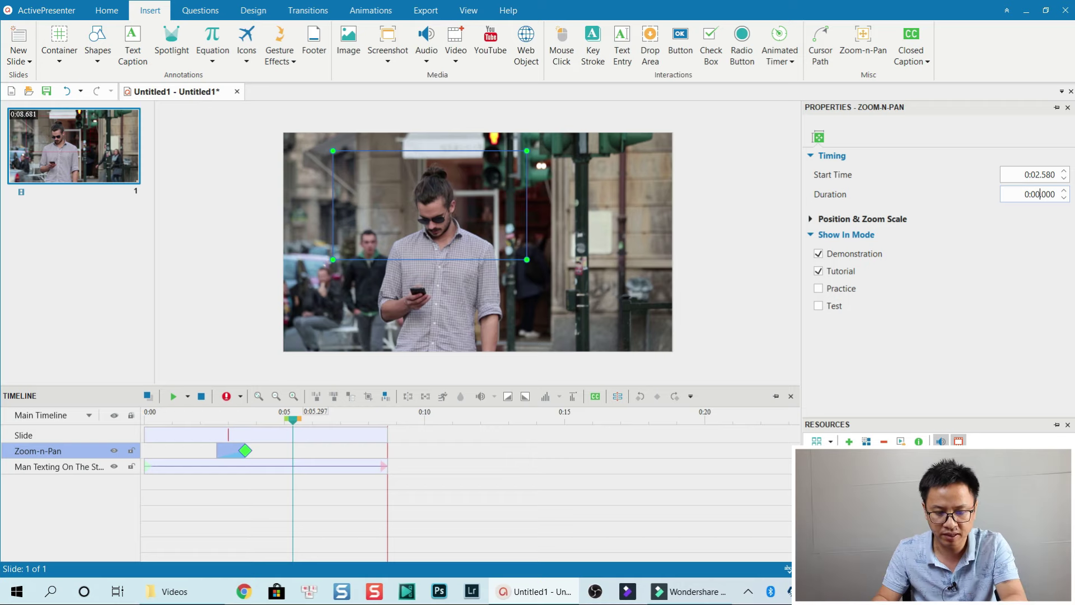
pyautogui.press('Return')
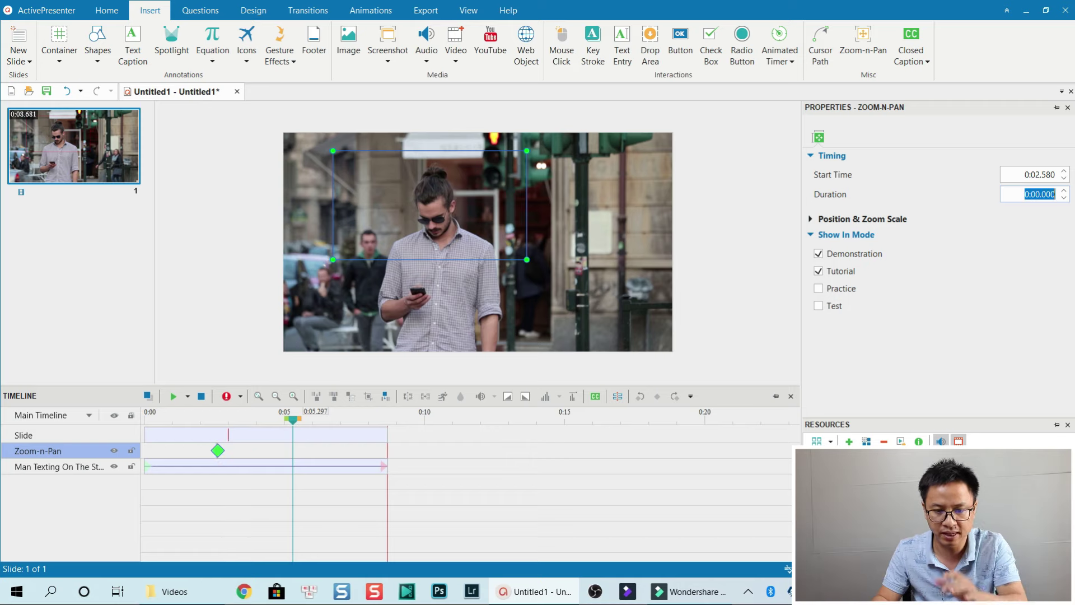
# Move the playhead near the start and preview the instant cut to the close-up.
pyautogui.click(153, 419)
pyautogui.click(197, 497)
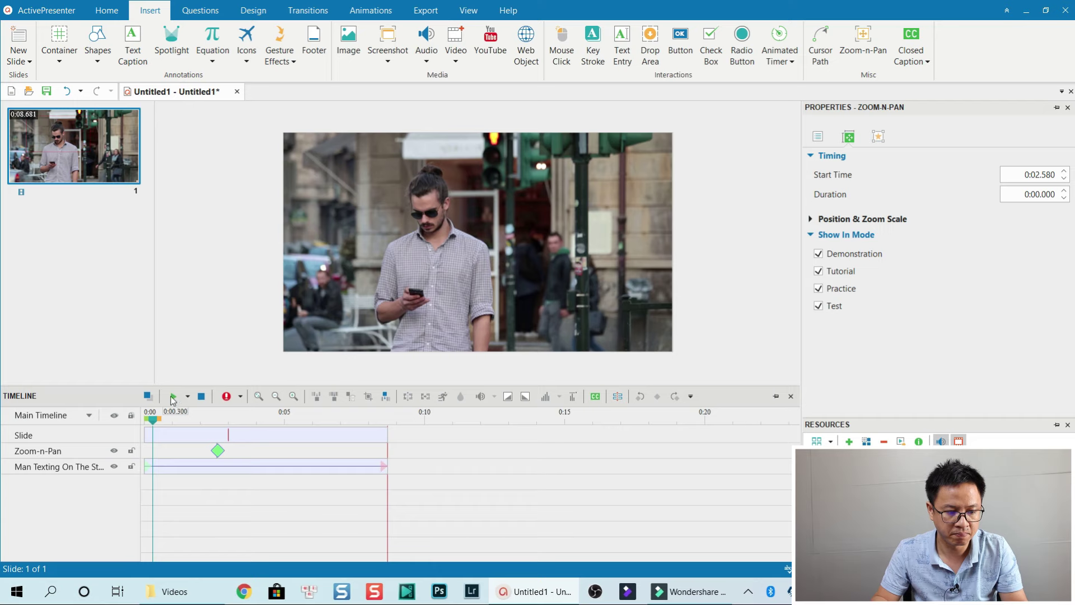
pyautogui.click(173, 398)
pyautogui.click(198, 443)
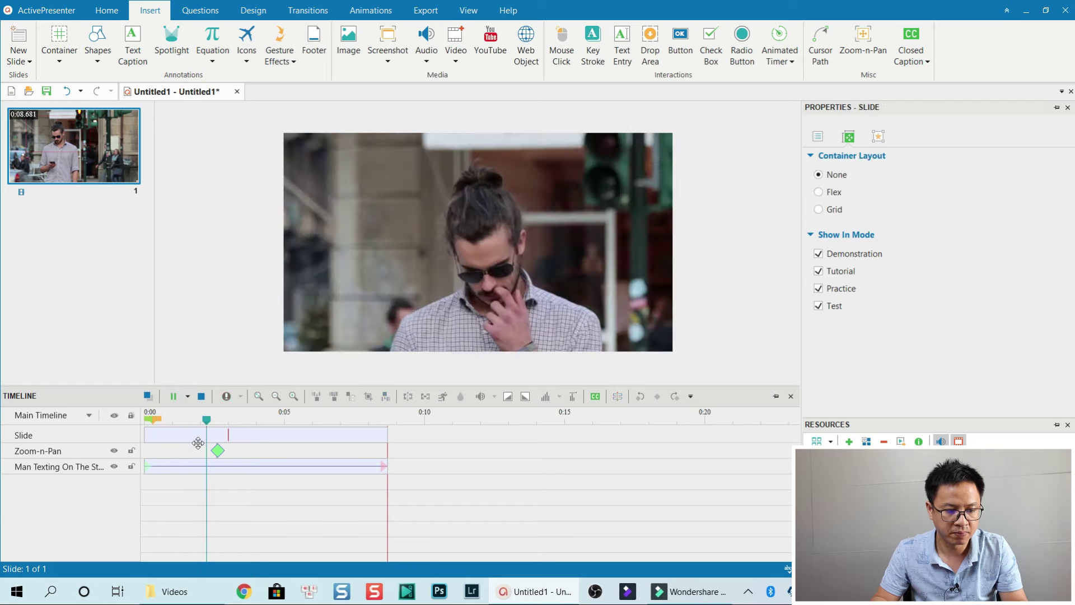
pyautogui.press('space')
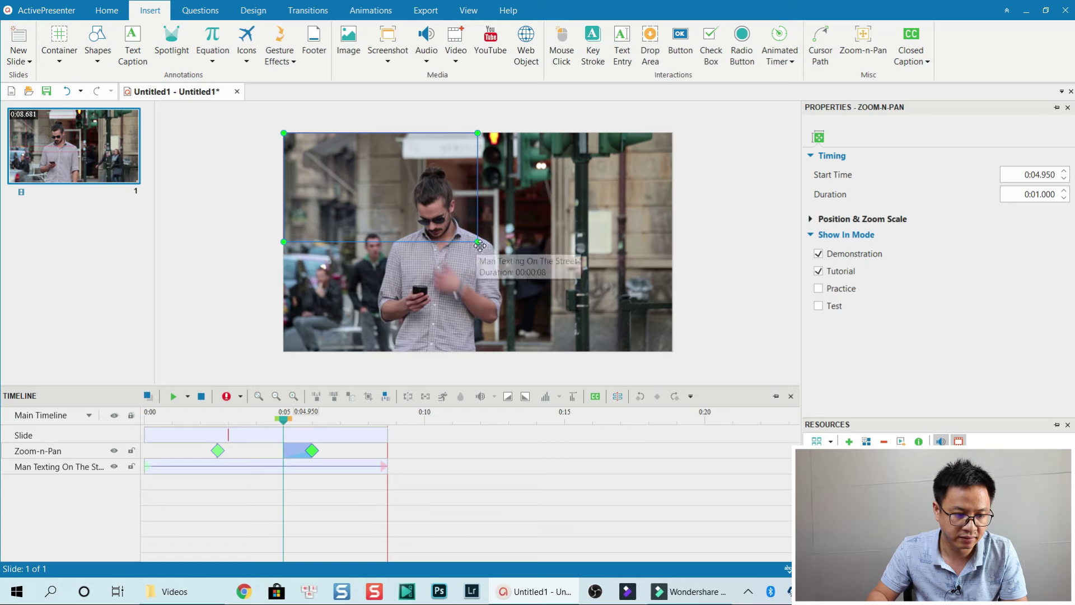
# Enlarge the second zoom at 0:04.950 to the full frame and set its duration to 0:00.000.
pyautogui.moveTo(477, 242); pyautogui.dragTo(696, 370)
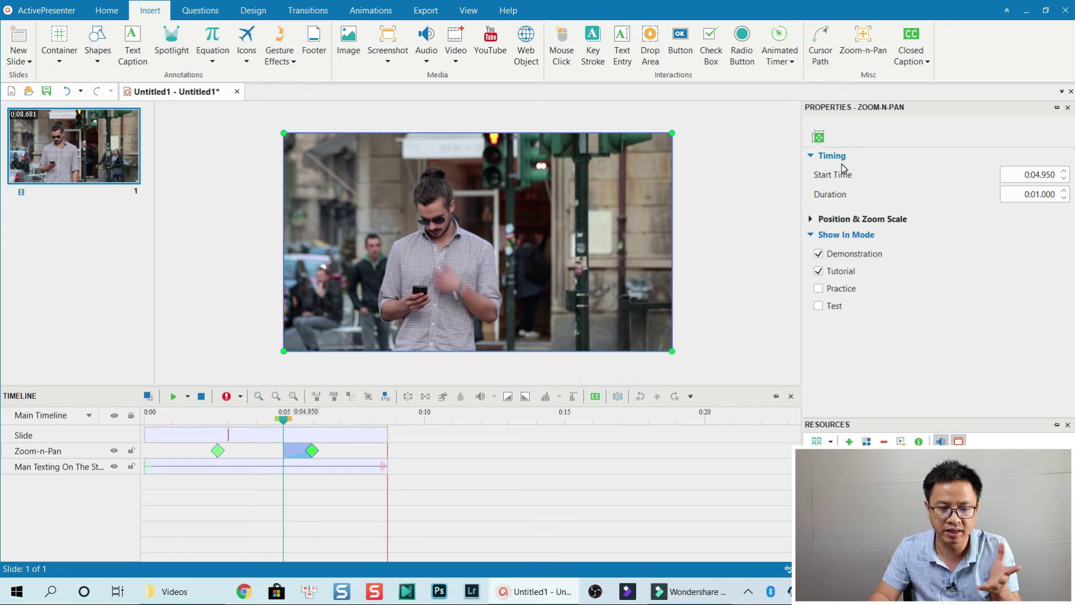
pyautogui.click(1042, 194)
pyautogui.press('BackSpace')
pyautogui.write('0')
pyautogui.press('Return')
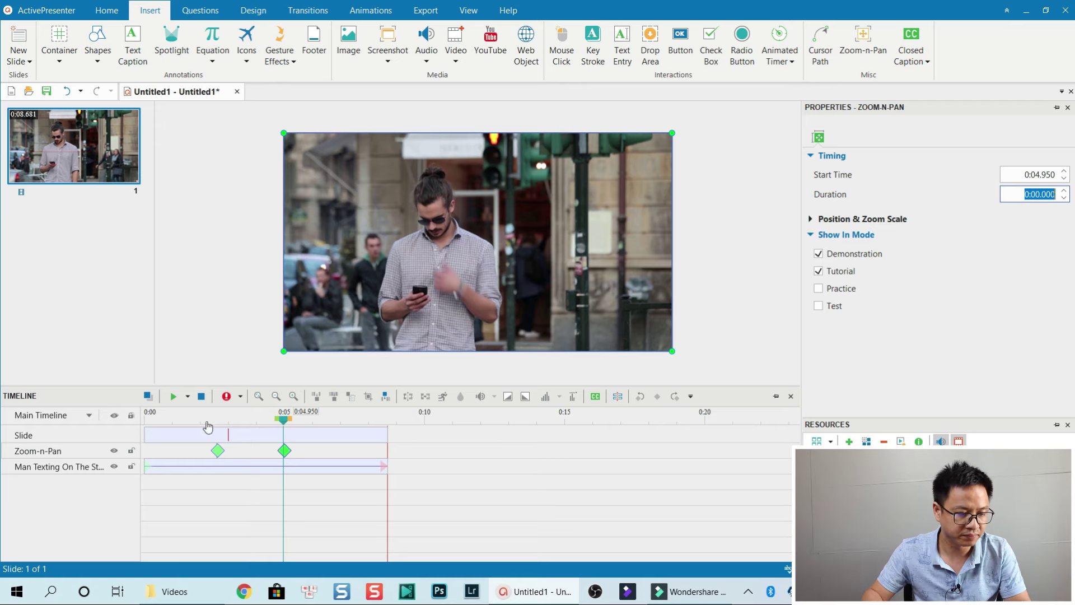
pyautogui.click(162, 424)
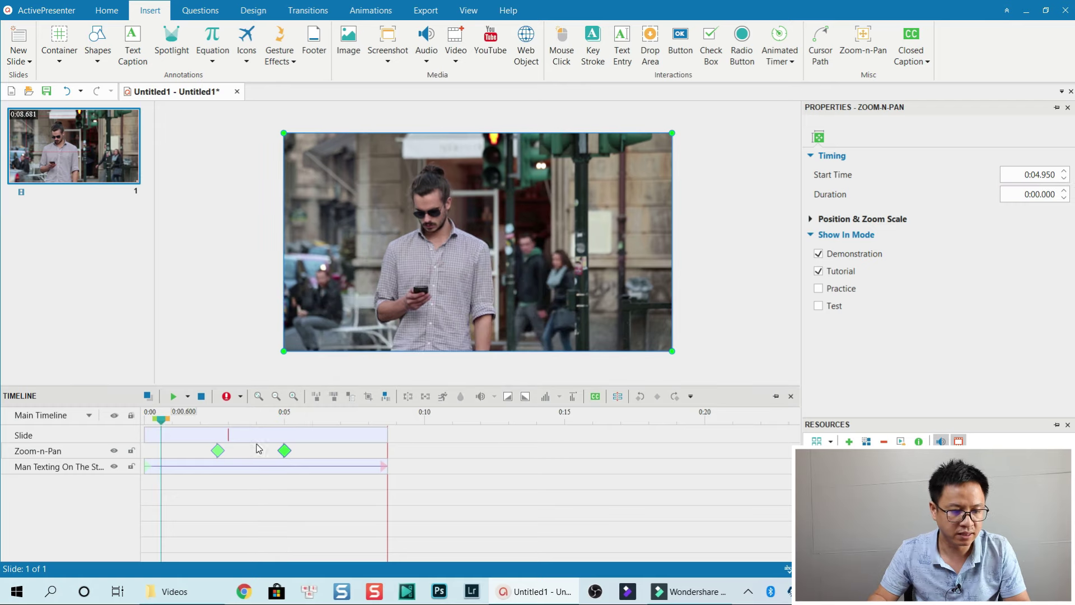